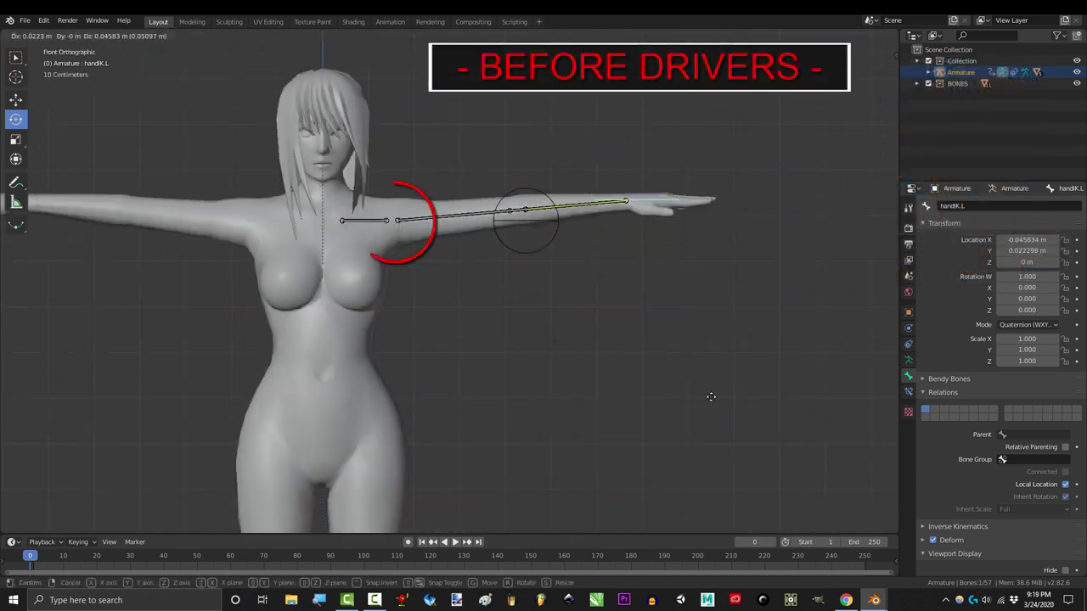
Swing the left arm up and down to test shoulder motion, then select Bicep.L in top view.
{"action": "left_click_drag", "start_coordinate": [710, 396], "coordinate": [727, 417]}
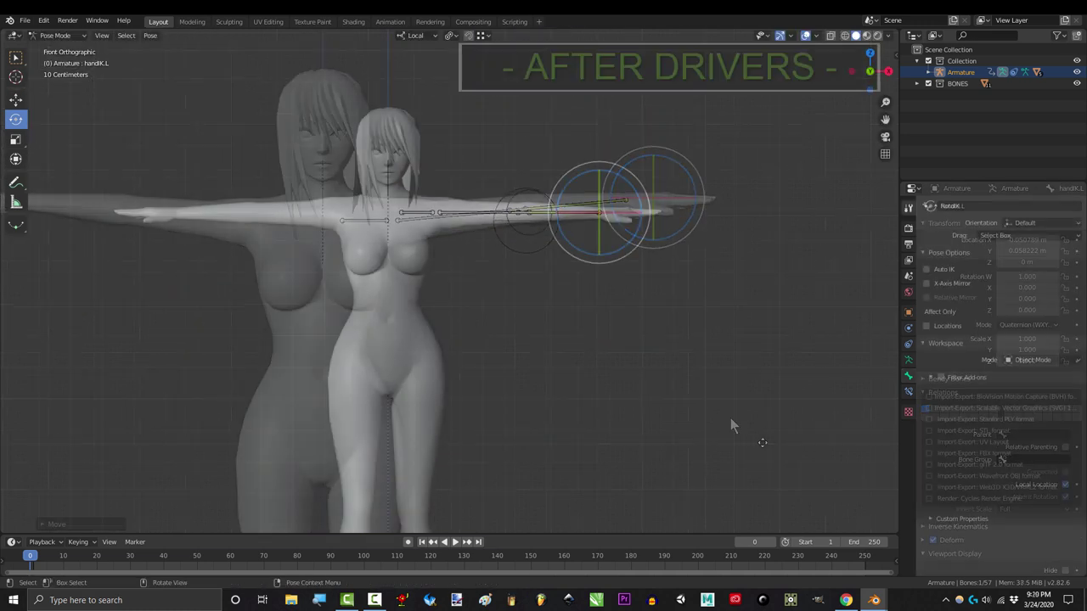
{"action": "left_click_drag", "start_coordinate": [730, 427], "coordinate": [719, 255]}
{"action": "left_click_drag", "start_coordinate": [649, 206], "coordinate": [669, 281]}
{"action": "key", "text": "KP_7"}
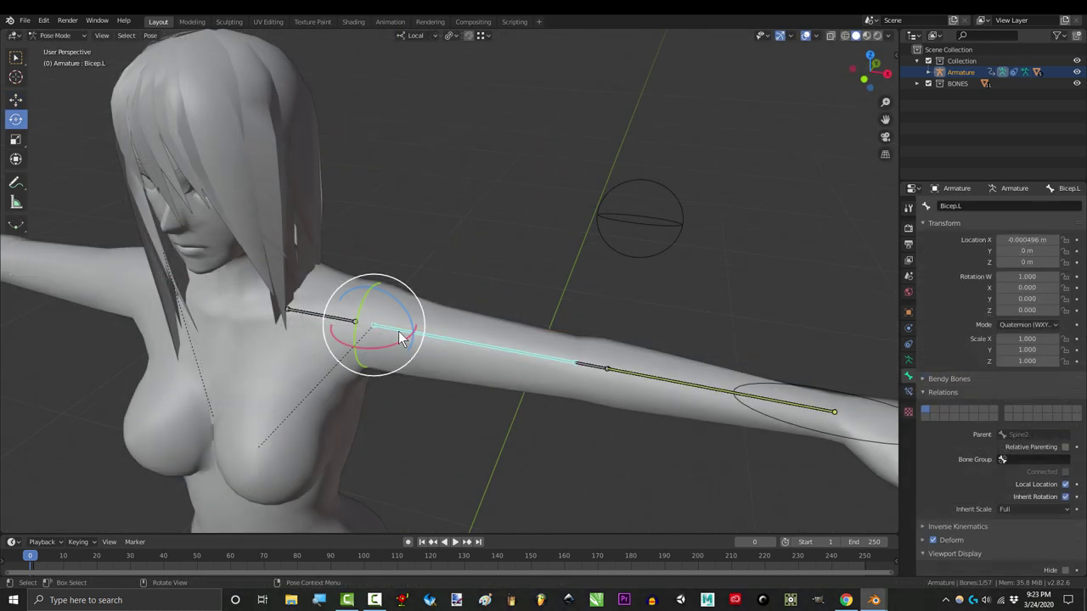
{"action": "middle_click_drag", "start_coordinate": [401, 336], "coordinate": [302, 326]}
{"action": "left_click", "coordinate": [302, 325]}
{"action": "left_click", "coordinate": [448, 337]}
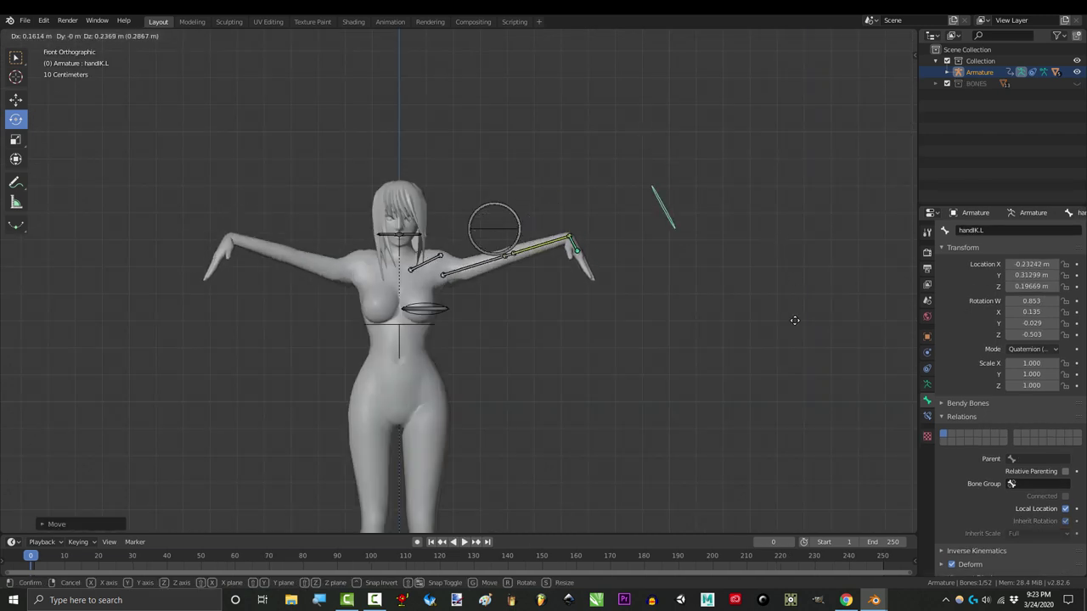
Raise the IK hand bone and inspect the arm from a side perspective.
{"action": "scroll", "coordinate": [684, 478], "scroll_direction": "up", "scroll_amount": 2}
{"action": "key", "text": "g"}
{"action": "left_click", "coordinate": [694, 407]}
{"action": "middle_click_drag", "start_coordinate": [694, 408], "coordinate": [273, 342]}
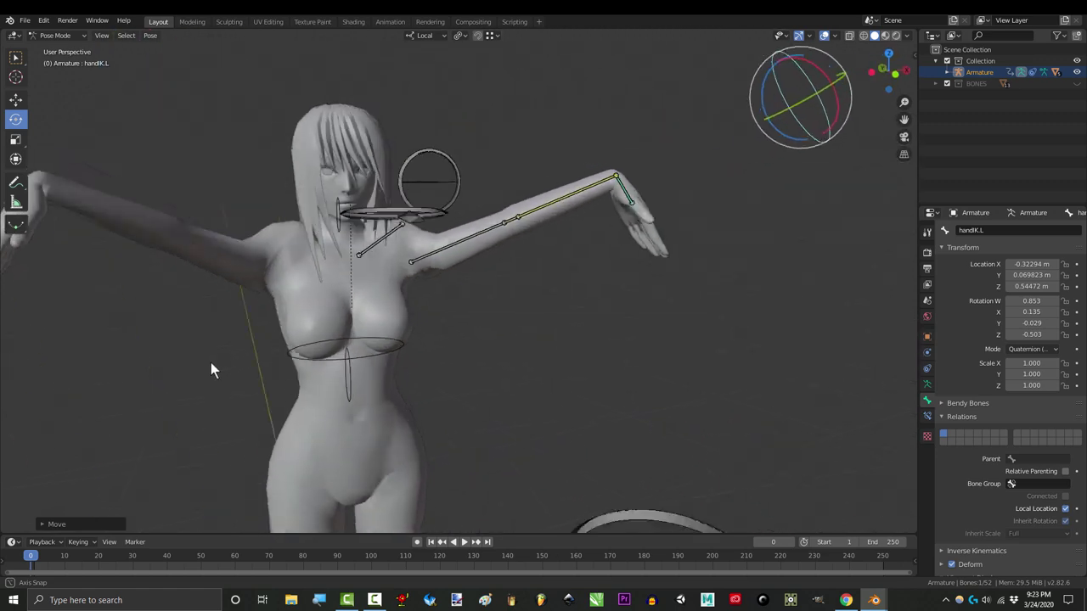
{"action": "middle_click_drag", "start_coordinate": [210, 363], "coordinate": [152, 392]}
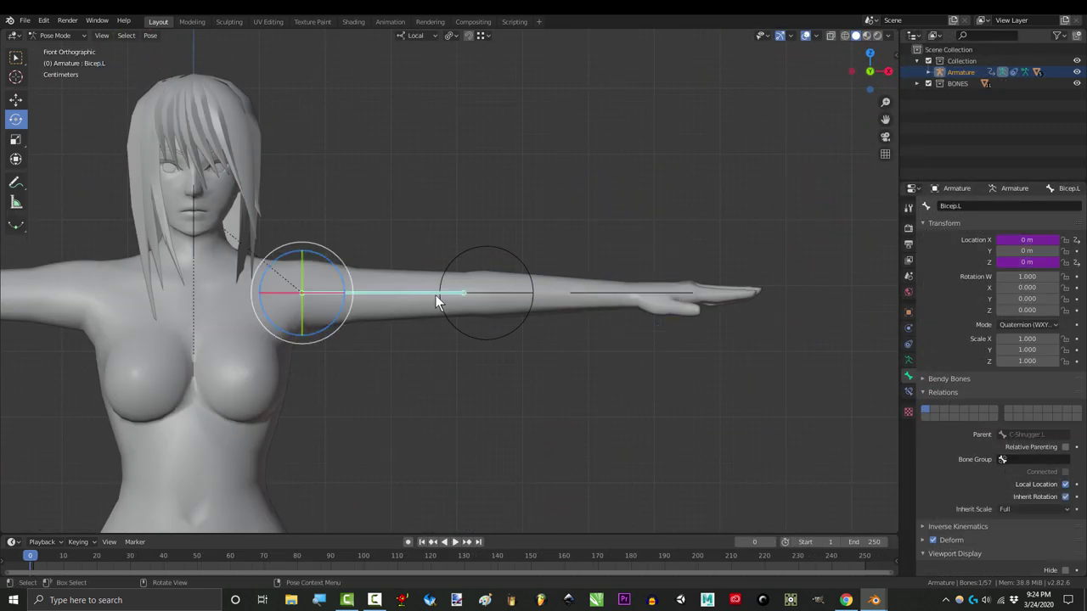
{"action": "left_click", "coordinate": [633, 292]}
{"action": "key", "text": "g"}
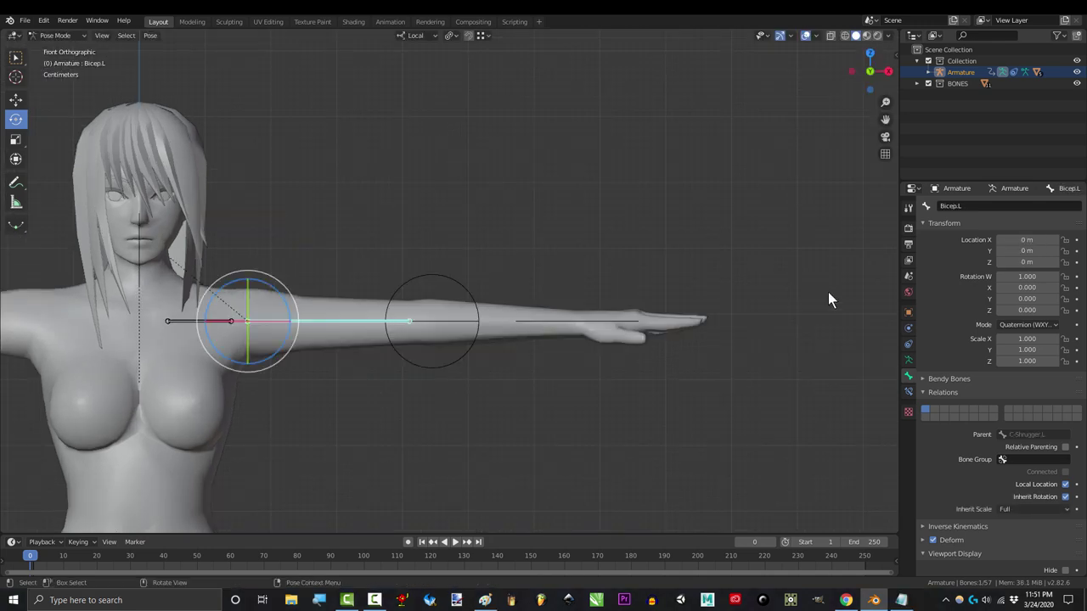
Drive Bicep.L X Location from its local Z rotation with min(.005, max(-.078,-var*.06)).
{"action": "mouse_move", "coordinate": [1025, 240]}
{"action": "left_mouse_down"}
{"action": "mouse_move", "coordinate": [993, 240]}
{"action": "mouse_move", "coordinate": [1040, 240]}
{"action": "left_mouse_up"}
{"action": "right_click", "coordinate": [1030, 241]}
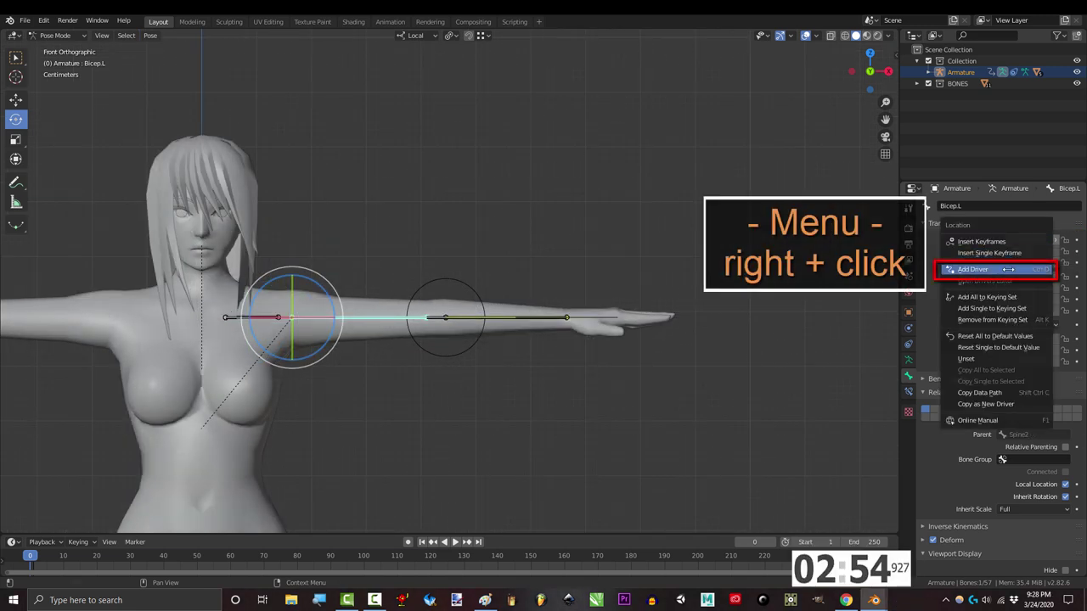
{"action": "left_click", "coordinate": [1007, 269]}
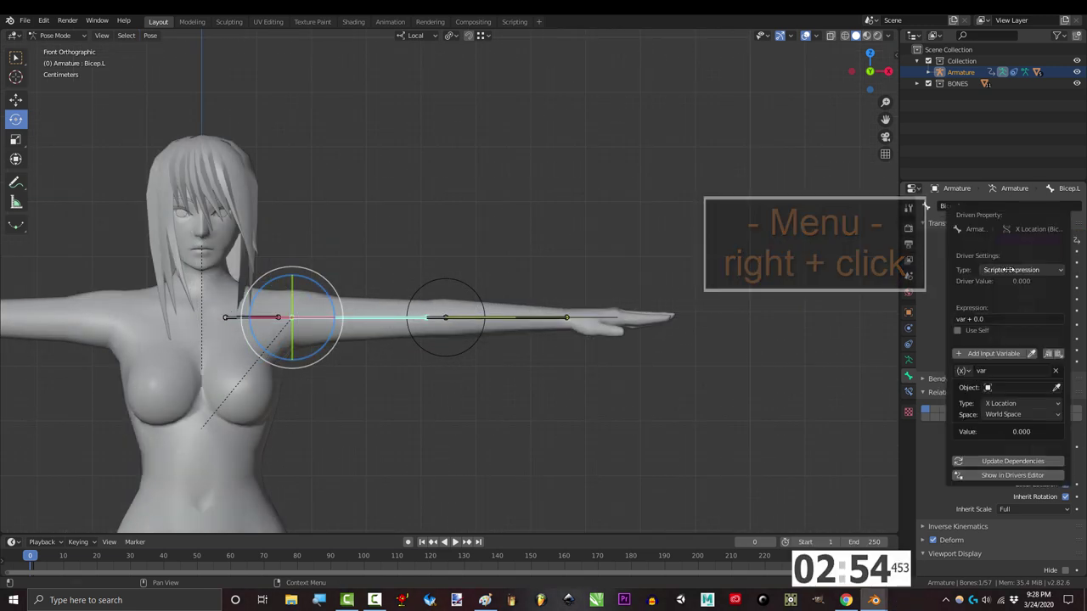
{"action": "left_click", "coordinate": [1022, 399]}
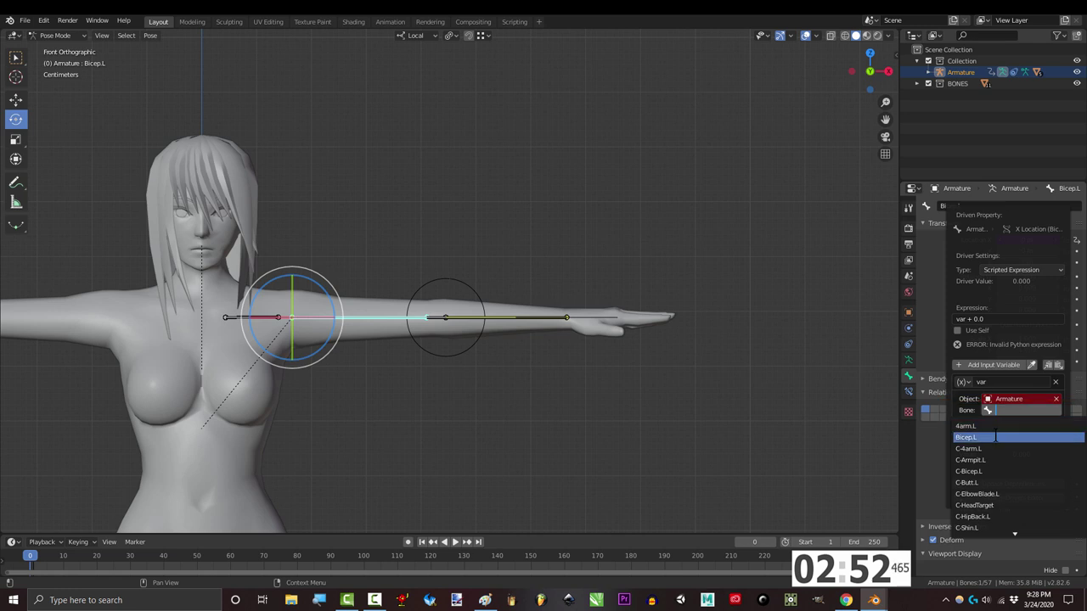
{"action": "left_click", "coordinate": [1020, 367]}
{"action": "left_click", "coordinate": [1014, 437]}
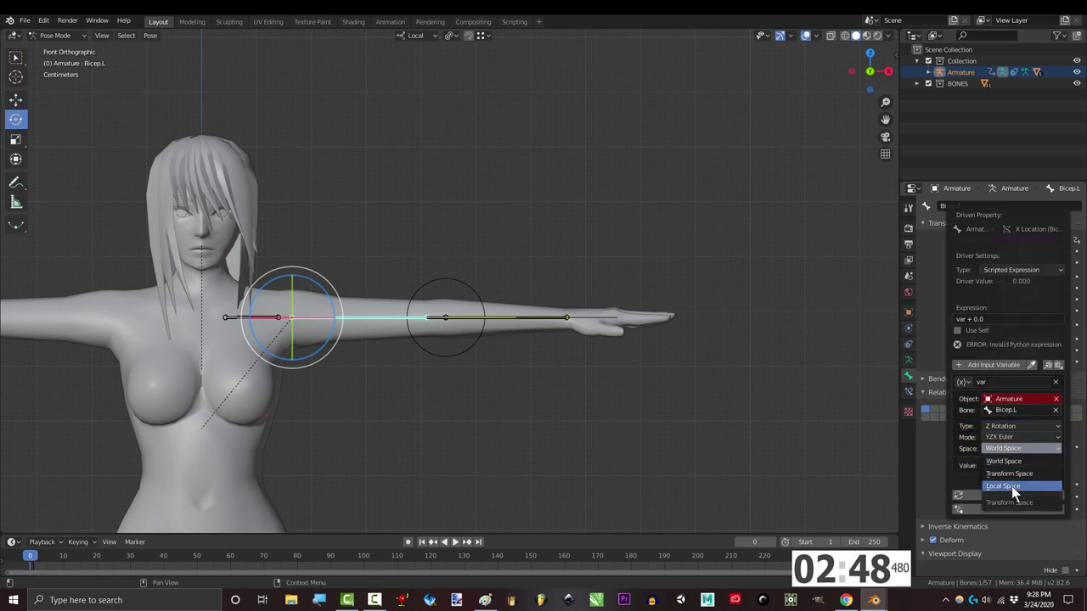
{"action": "left_click", "coordinate": [1011, 485]}
{"action": "type", "text": "min(.005, max(-.078,-var*.06))"}
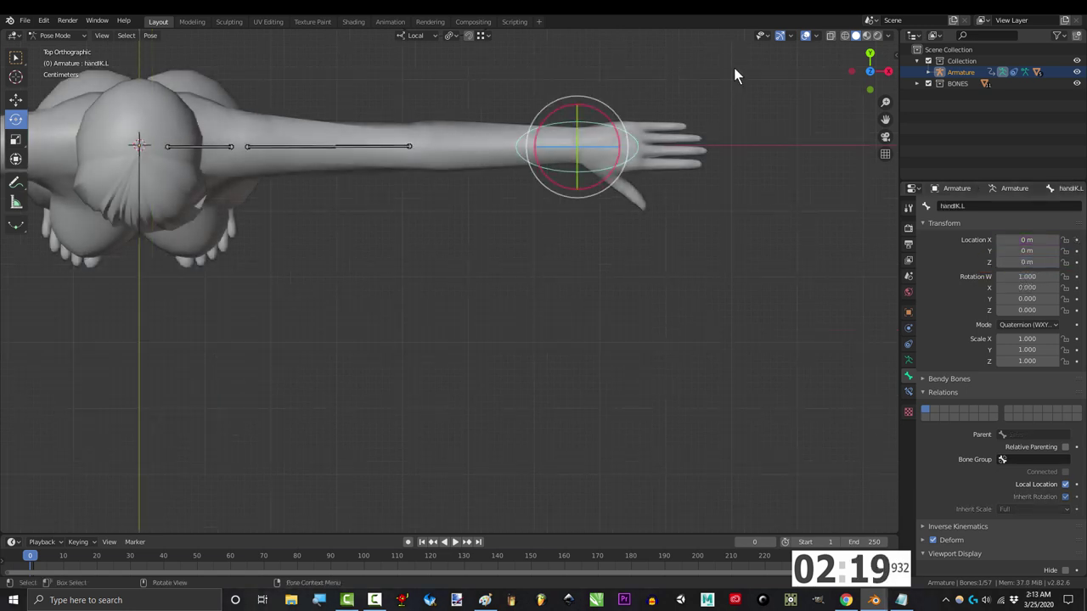
{"action": "key", "text": "g"}
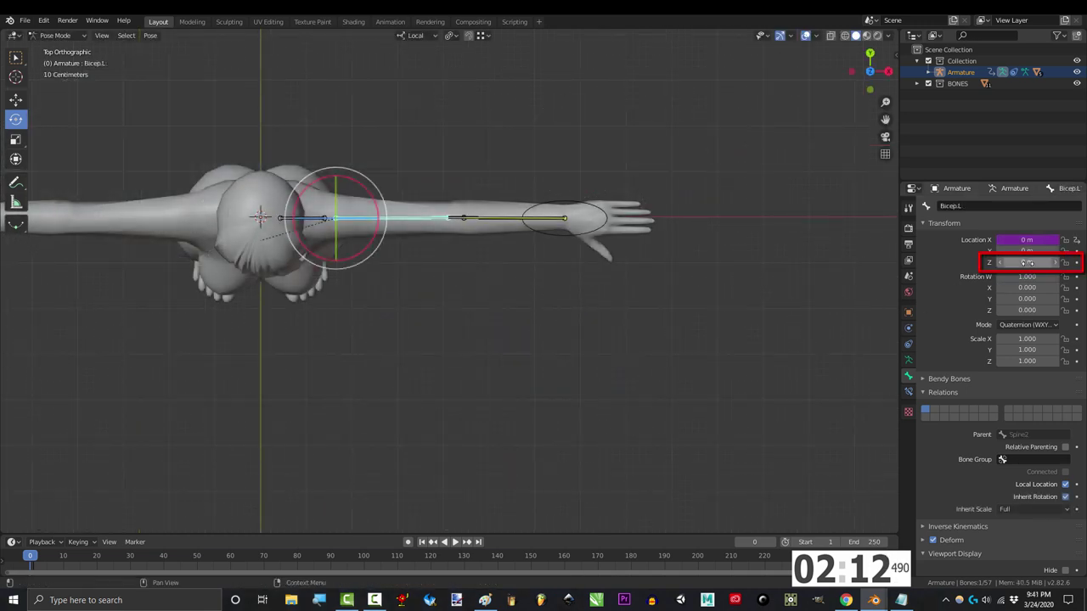
Add a driver on Bicep.L Z Location whose var reads its local-space X rotation.
{"action": "right_click", "coordinate": [1029, 261]}
{"action": "left_click", "coordinate": [1008, 291]}
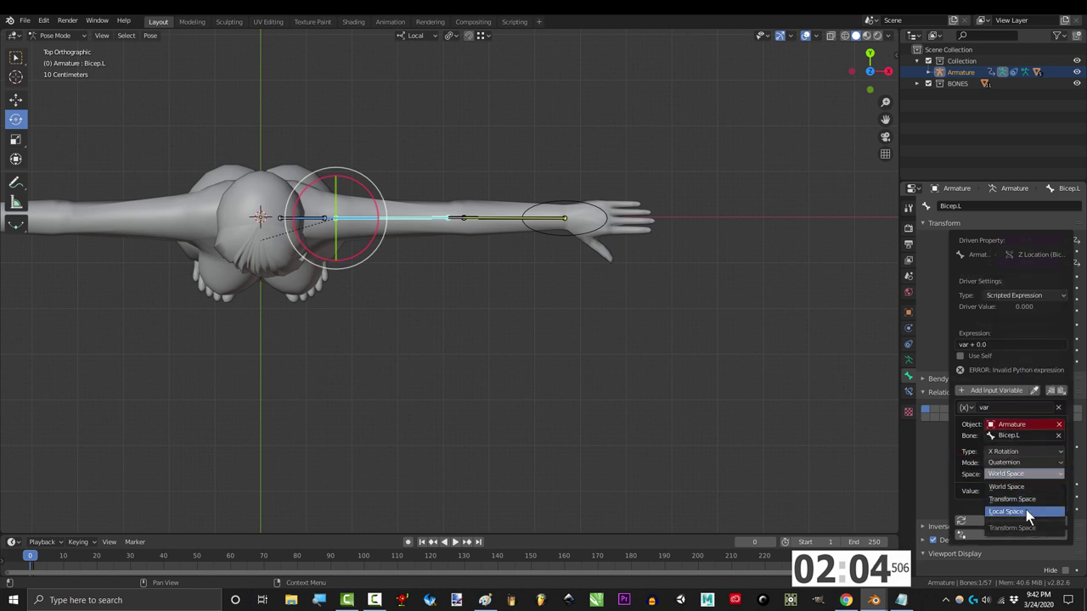
{"action": "left_click", "coordinate": [1025, 511]}
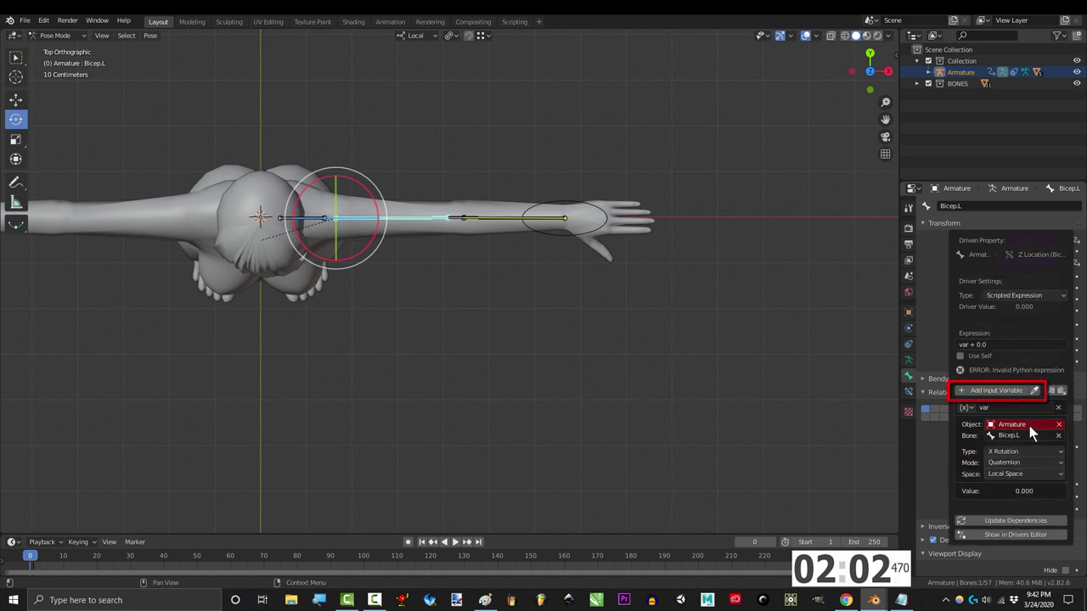
Add variable zar reading handIK.L's local Z location and paste the clamped min/max expression.
{"action": "left_click", "coordinate": [1006, 390]}
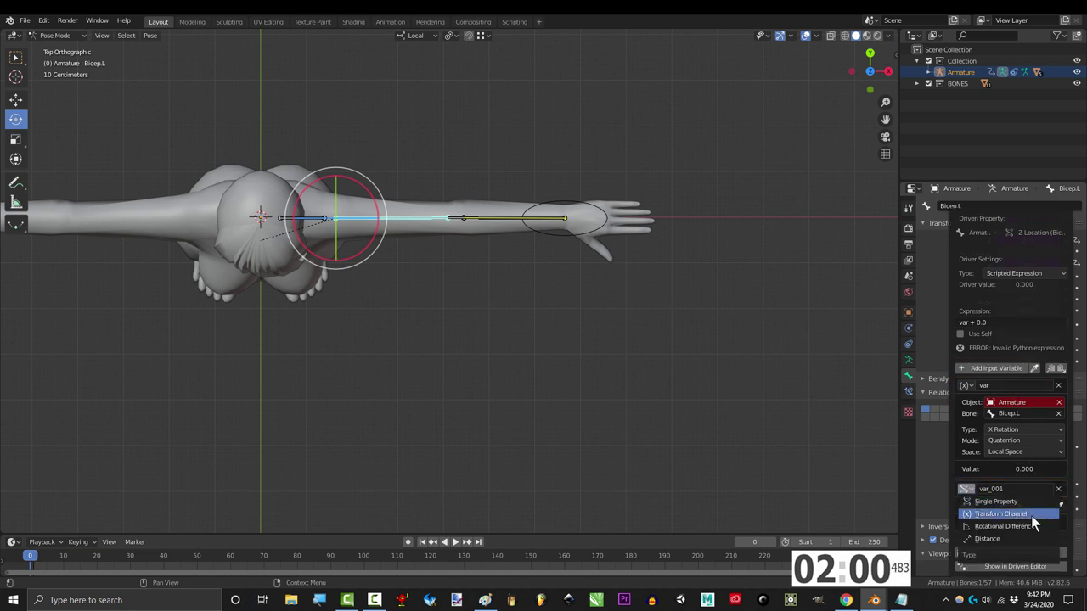
{"action": "left_click", "coordinate": [1030, 515]}
{"action": "left_click", "coordinate": [985, 362]}
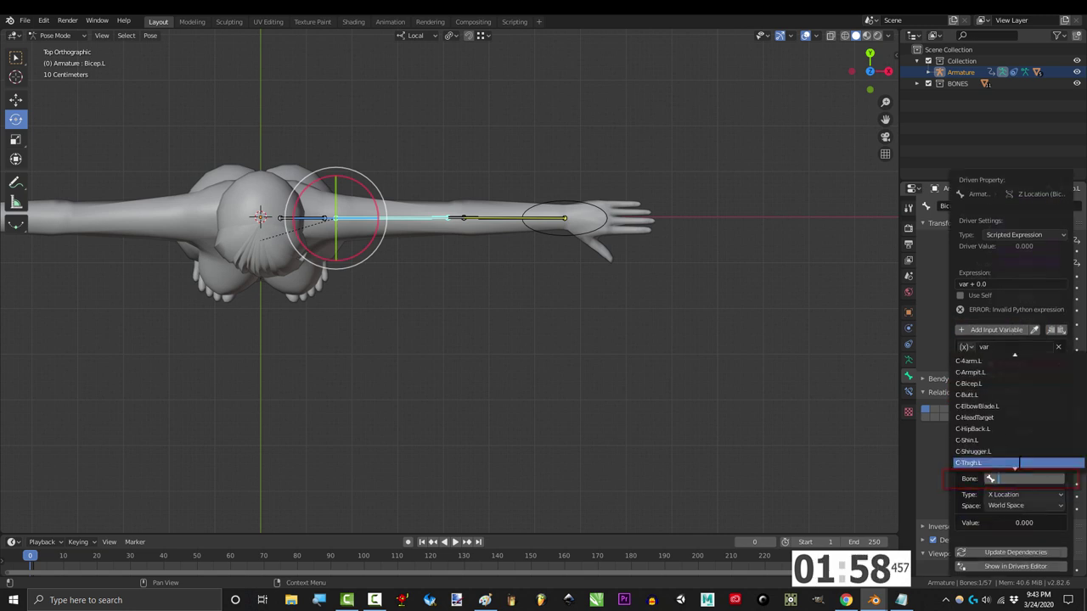
{"action": "left_click", "coordinate": [1014, 463]}
{"action": "left_click", "coordinate": [1027, 456]}
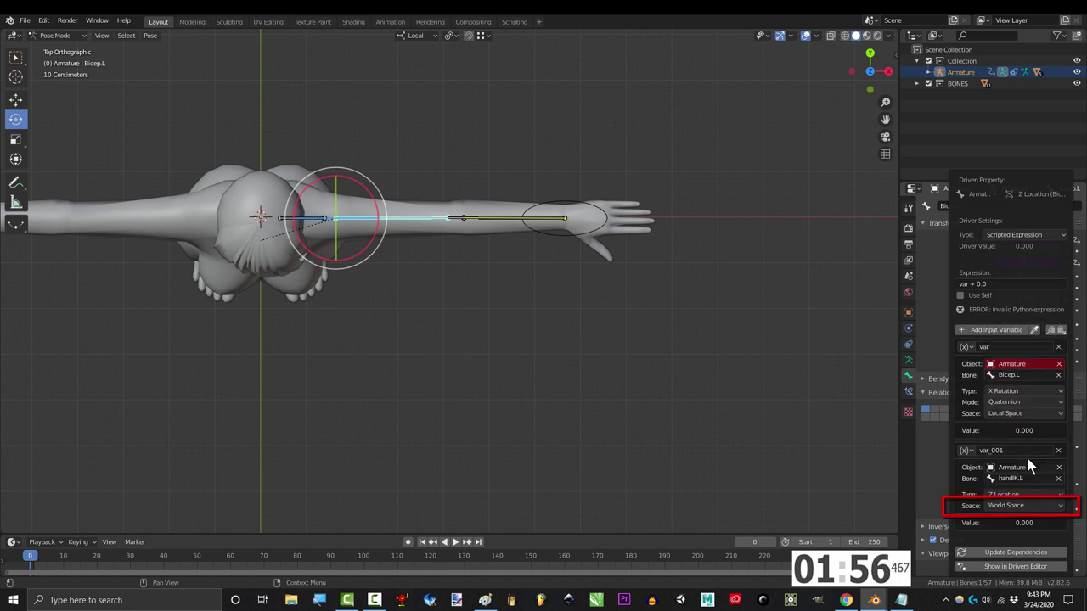
{"action": "left_click", "coordinate": [1026, 505]}
{"action": "left_click", "coordinate": [1027, 543]}
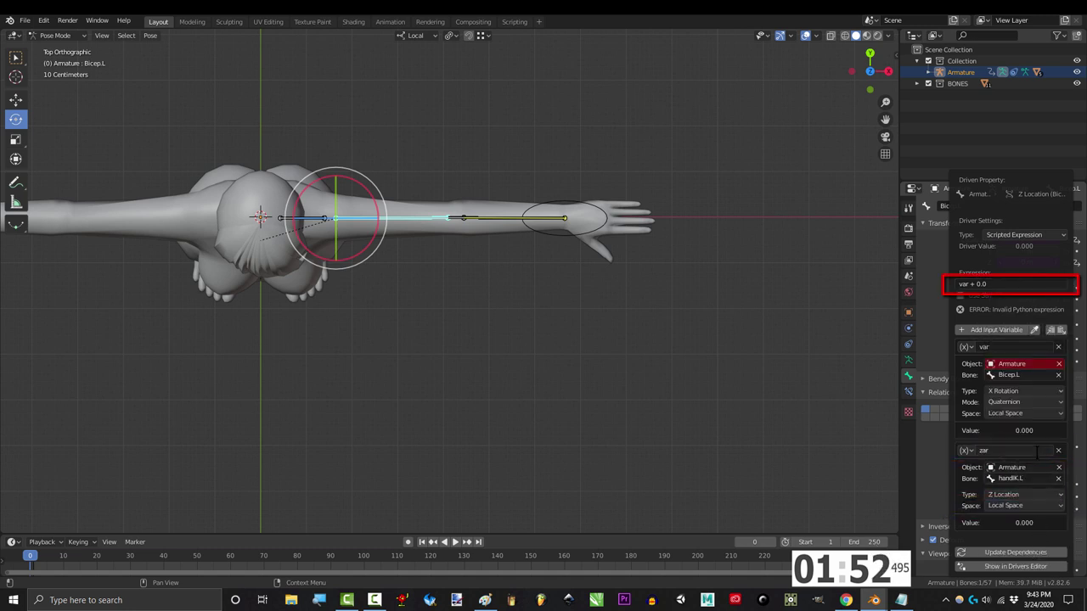
{"action": "type", "text": "min(((abs(zar - .37) + (zar - .37)) / 2)*.3, max(-.042,var*.06))"}
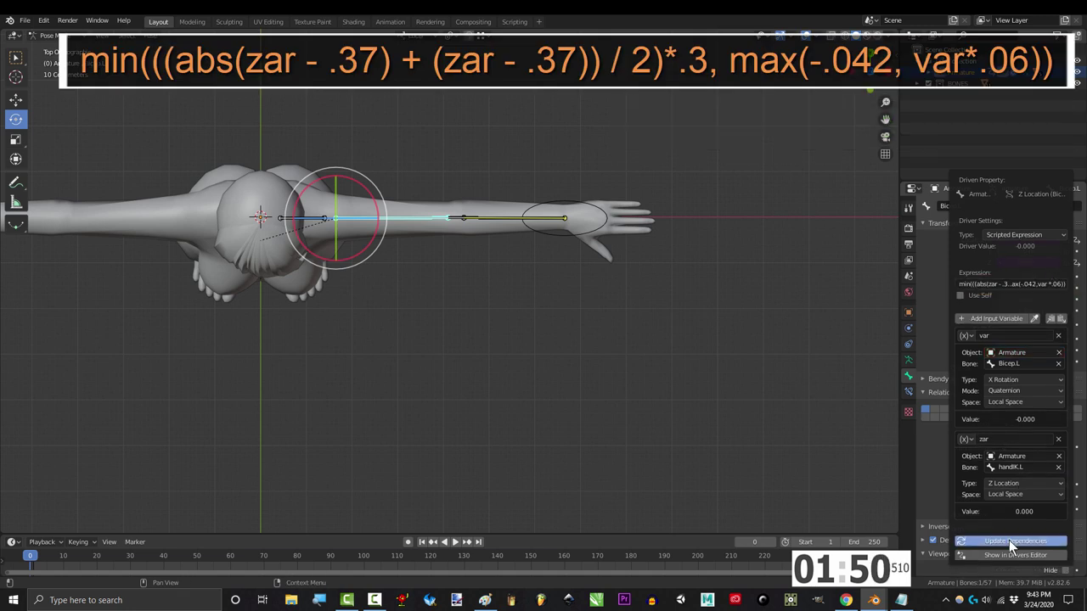
Move handIK.L to test the bicep drivers.
{"action": "key", "text": "g"}
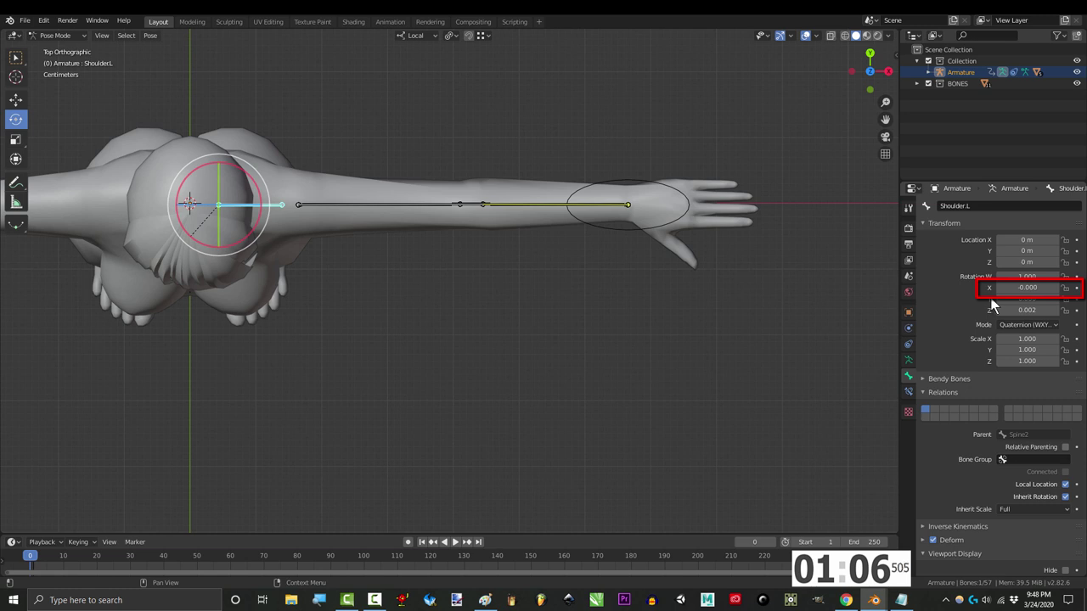
Add a Shoulder.L X rotation driver, var*4.2, reading Bicep.L's local Z location.
{"action": "right_click", "coordinate": [1041, 289]}
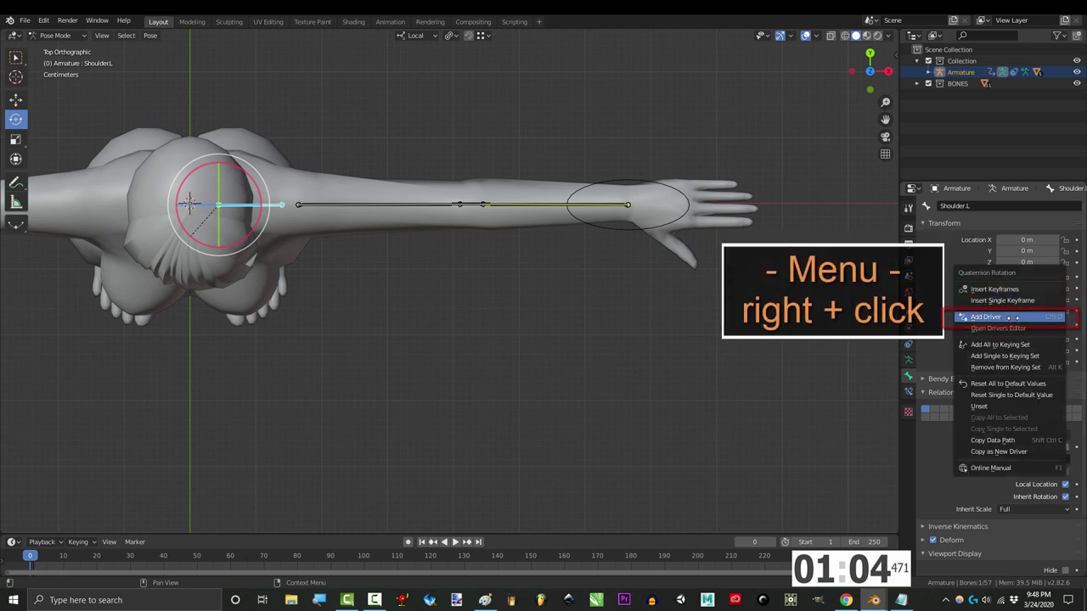
{"action": "left_click", "coordinate": [1015, 316]}
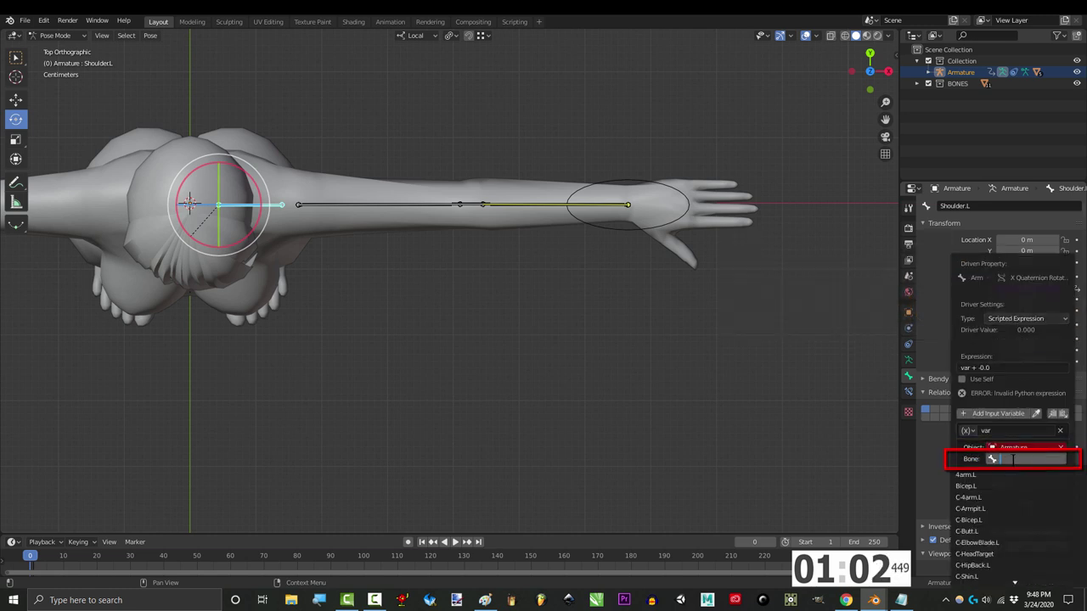
{"action": "left_click", "coordinate": [1031, 436]}
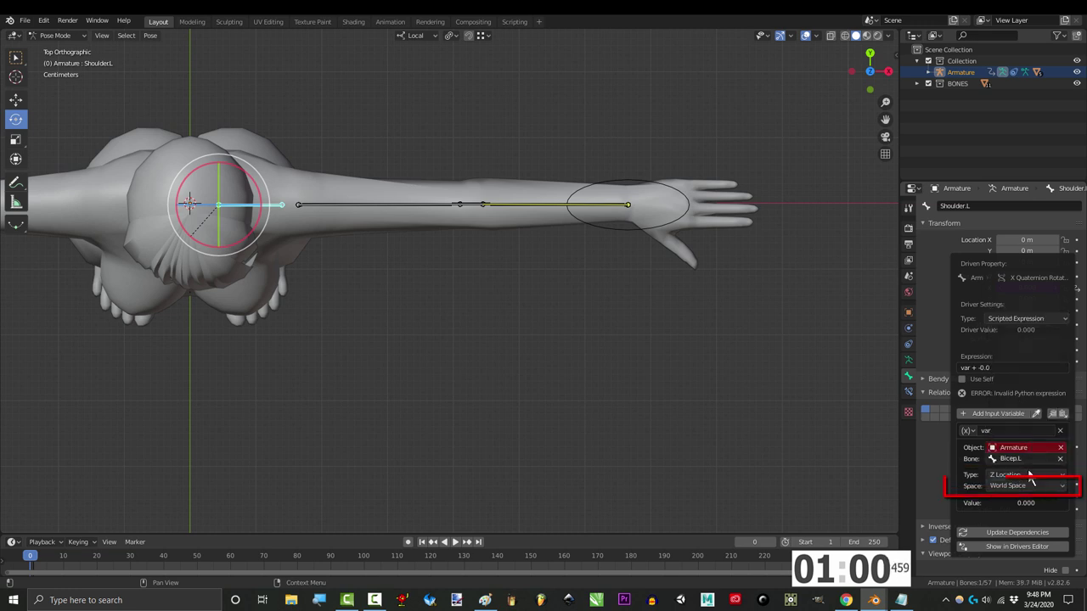
{"action": "left_click", "coordinate": [1029, 486]}
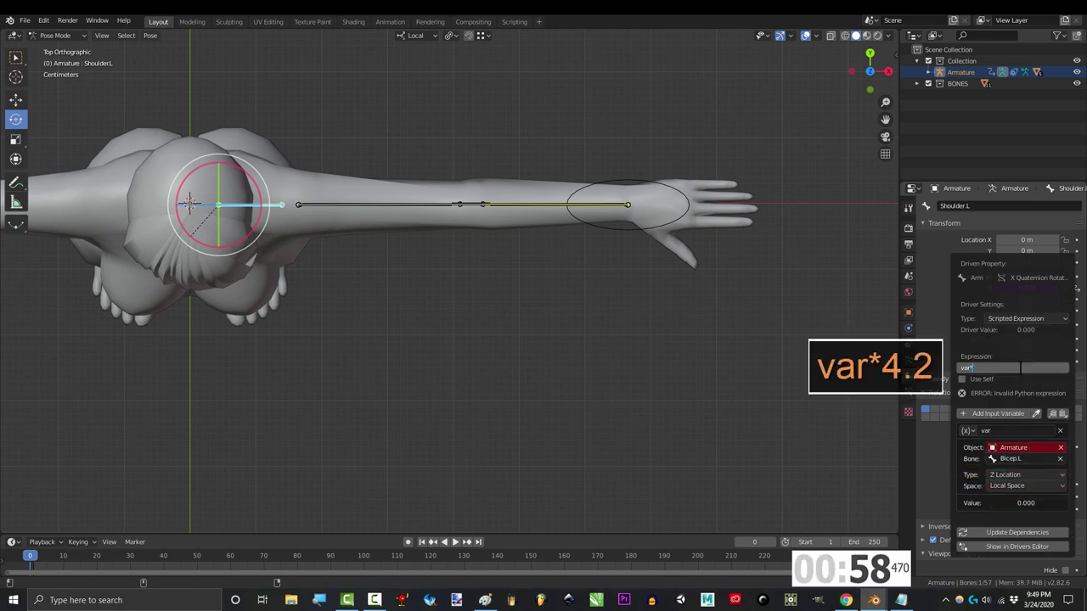
{"action": "left_click", "coordinate": [1010, 532]}
Move handIK.L to test the shoulder driver, viewing the rig from the front.
{"action": "left_click", "coordinate": [628, 204]}
{"action": "key", "text": "g"}
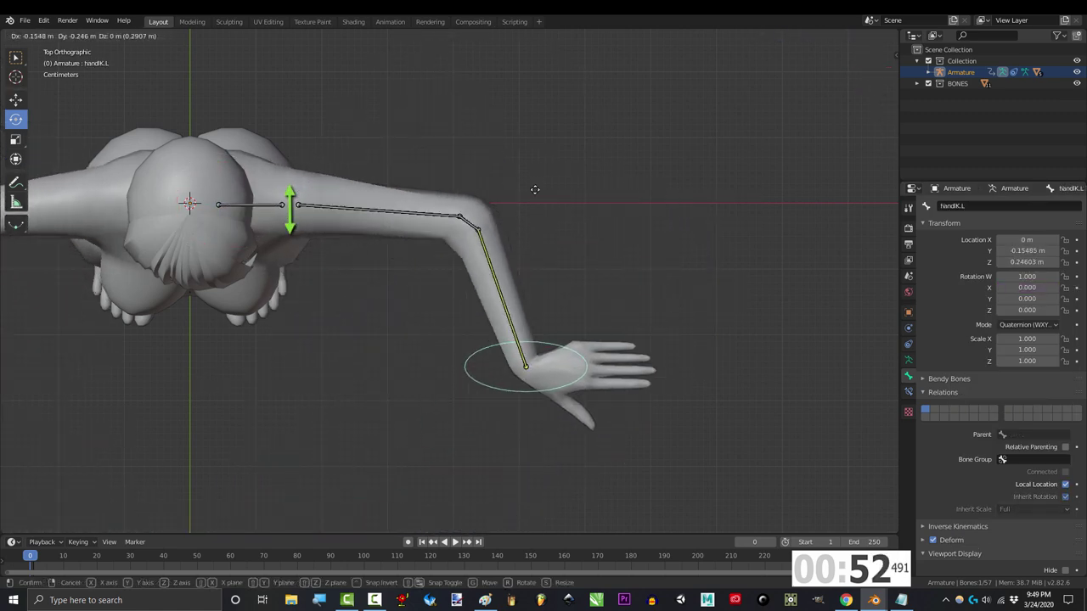
{"action": "key", "text": "Escape"}
{"action": "key", "text": "KP_1"}
{"action": "key", "text": "g"}
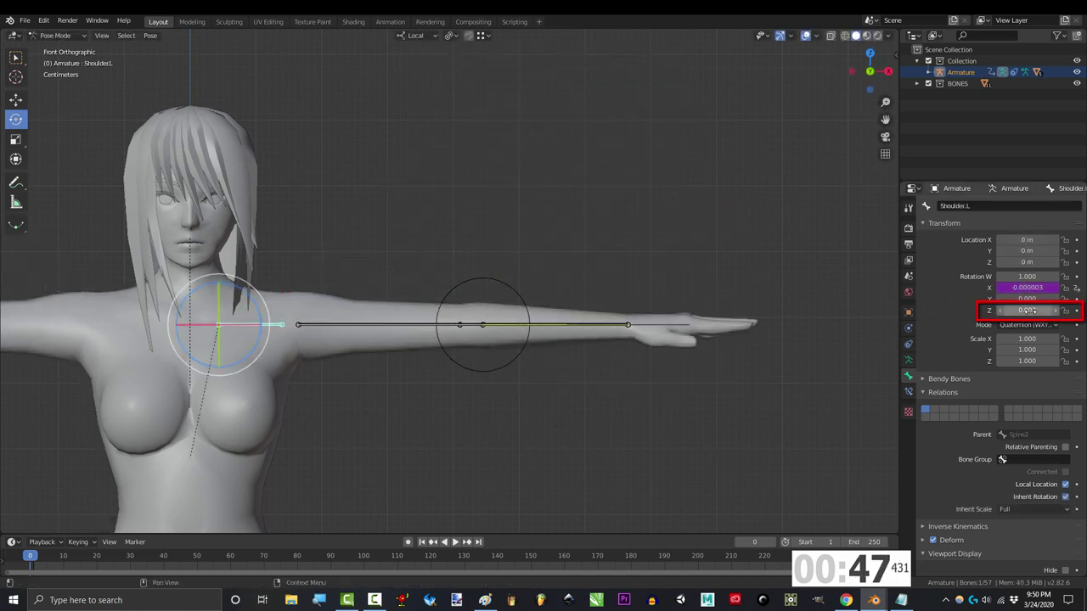
Drive Shoulder.L Z rotation with -var*4 from the Armature's local X location, then test via handIK.L.
{"action": "right_click", "coordinate": [1028, 311]}
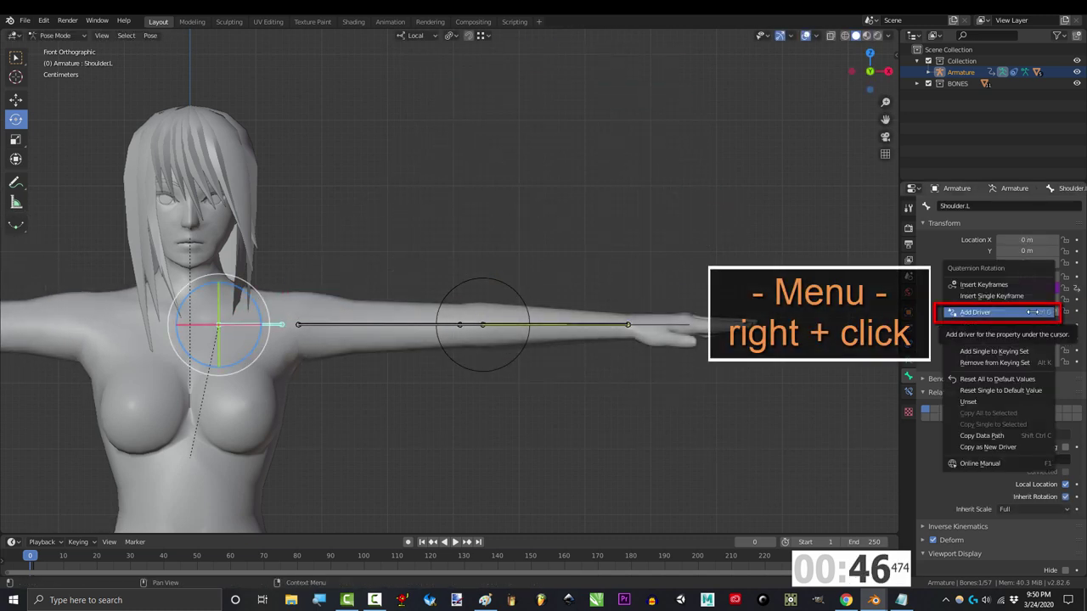
{"action": "left_click", "coordinate": [1028, 311]}
{"action": "left_click", "coordinate": [1017, 442]}
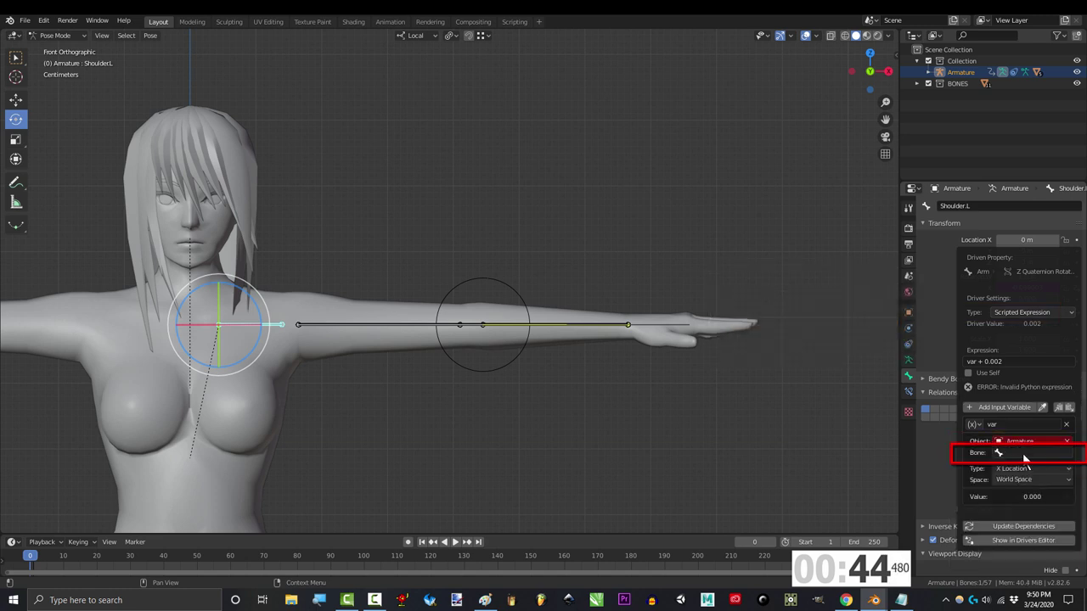
{"action": "left_click", "coordinate": [1034, 458]}
{"action": "left_click", "coordinate": [1031, 479]}
{"action": "left_click", "coordinate": [1027, 510]}
{"action": "left_click", "coordinate": [1019, 361]}
{"action": "type", "text": "-var*4"}
{"action": "key", "text": "Return"}
{"action": "left_click", "coordinate": [670, 326]}
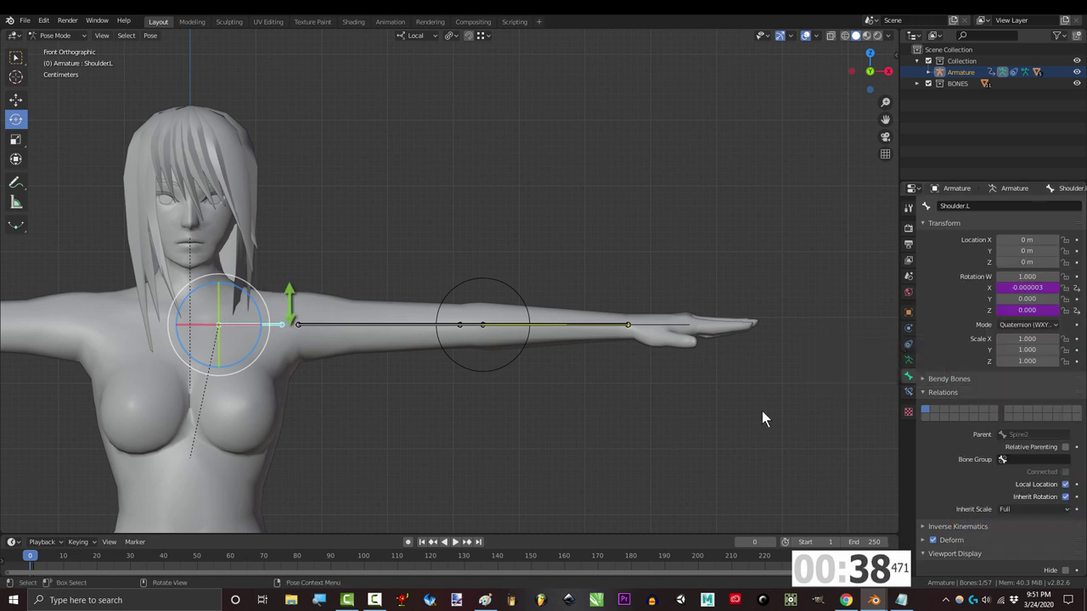
{"action": "key", "text": "g"}
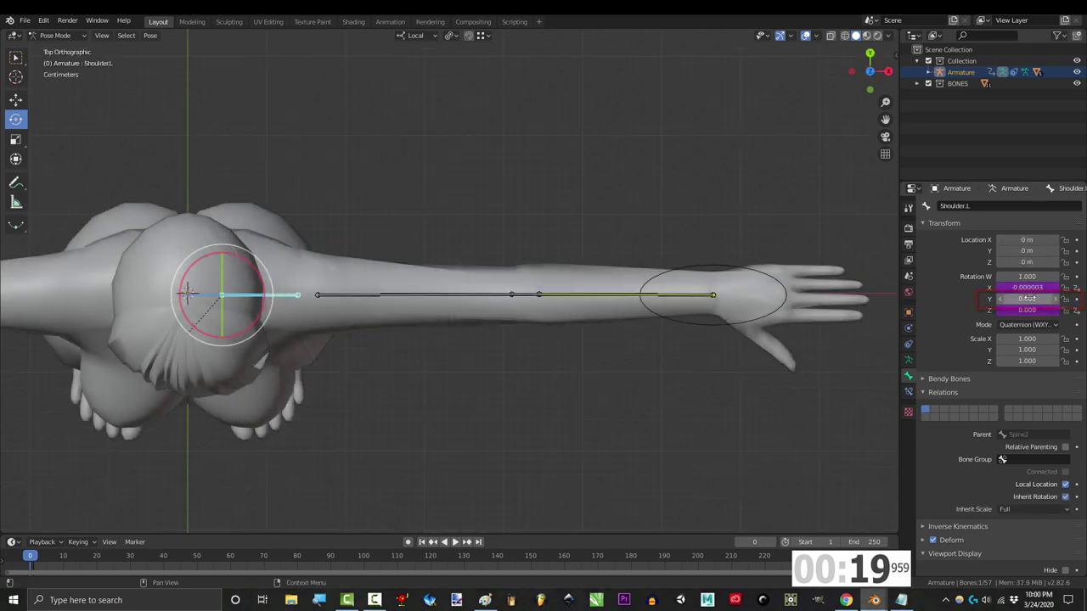
Add a driver on Shoulder.L Y rotation whose var reads an Armature bone (Bicep.L Z location).
{"action": "right_click", "coordinate": [1027, 299]}
{"action": "left_click", "coordinate": [1011, 322]}
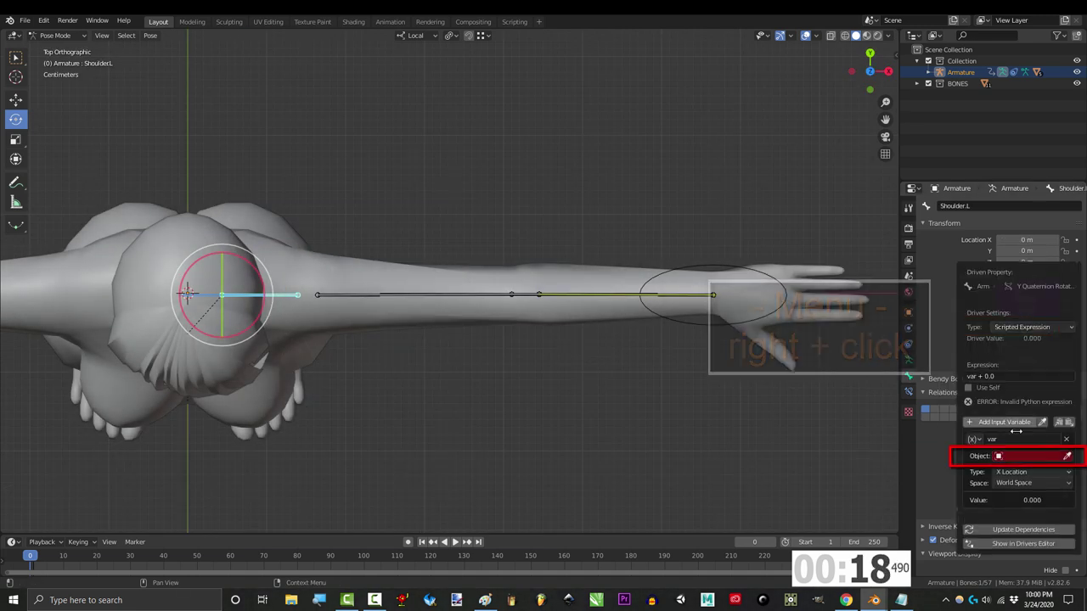
{"action": "left_click", "coordinate": [1019, 456]}
{"action": "left_click", "coordinate": [968, 472]}
{"action": "left_click", "coordinate": [1015, 467]}
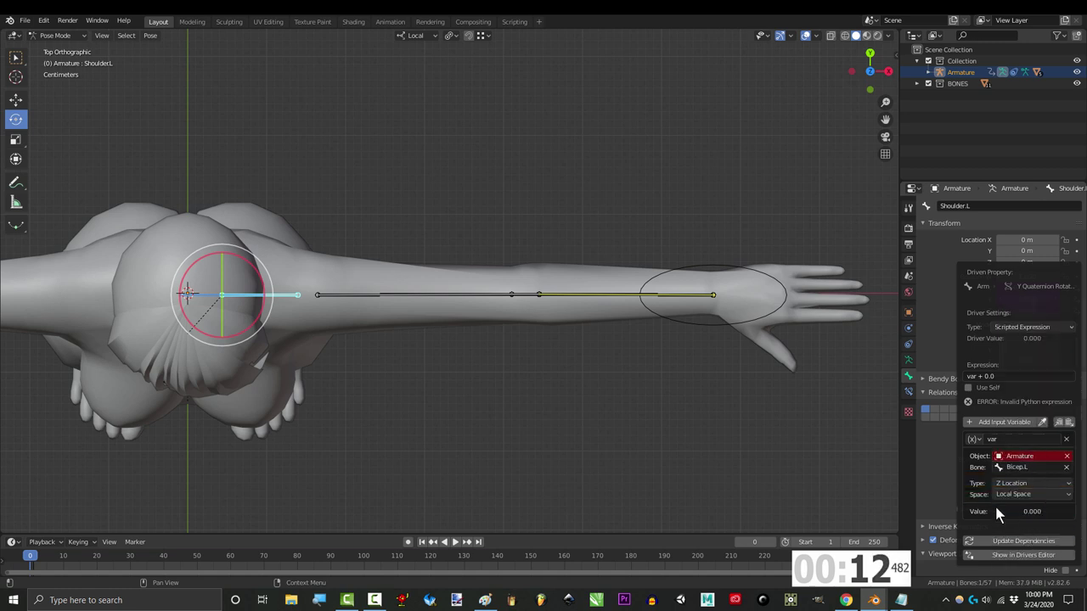
Add variable xar reading handIK.L's local X location and enter min(0,max(xar*.85,-var*13)).
{"action": "left_click", "coordinate": [1005, 420]}
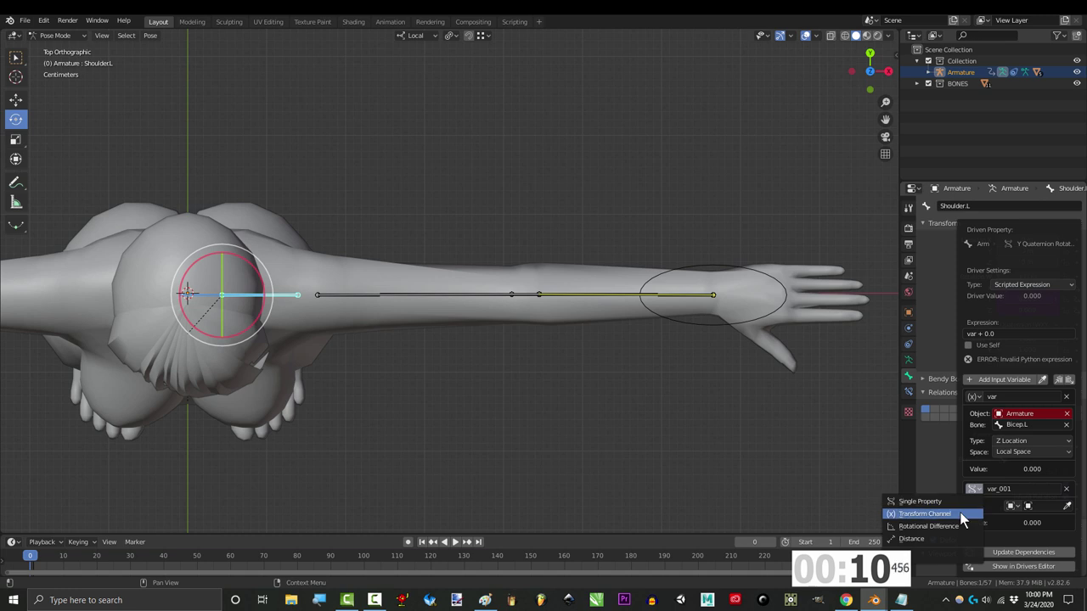
{"action": "left_click", "coordinate": [960, 512]}
{"action": "left_click", "coordinate": [1027, 479]}
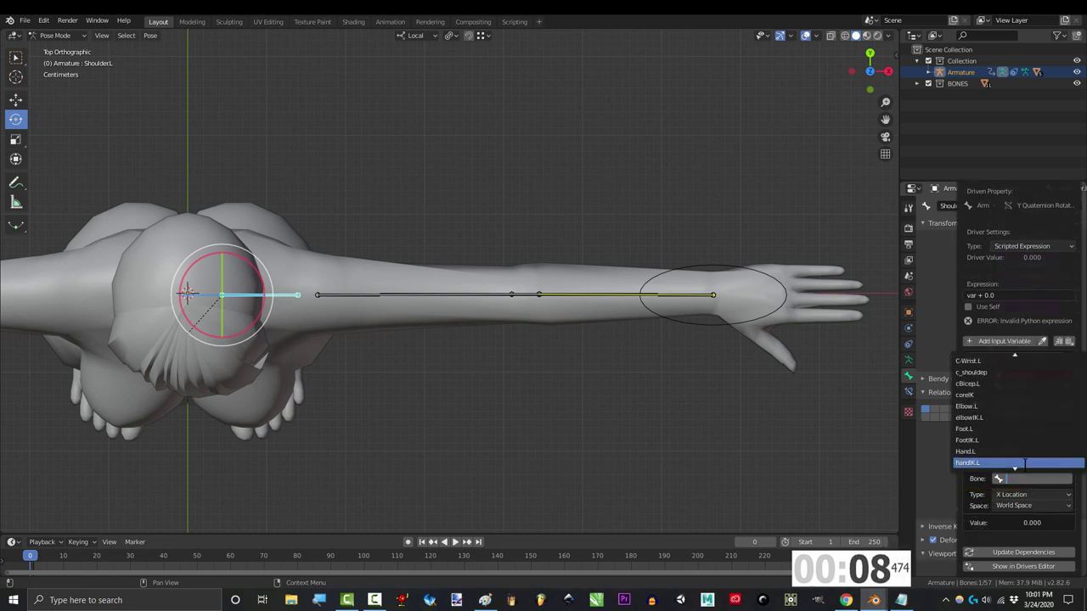
{"action": "left_click", "coordinate": [1027, 481]}
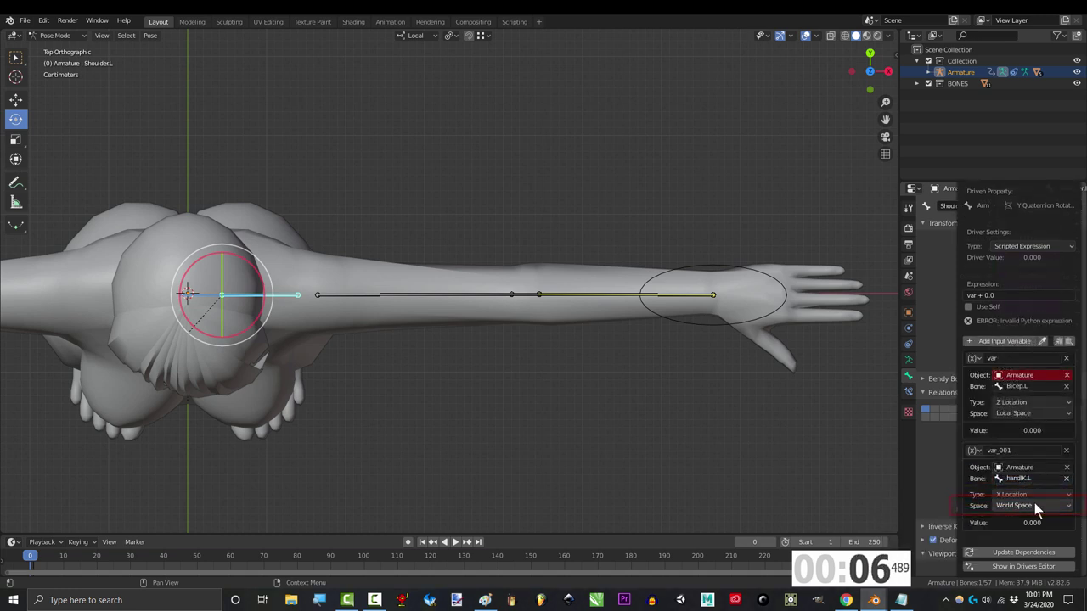
{"action": "left_click", "coordinate": [1034, 505]}
{"action": "left_click", "coordinate": [1032, 545]}
{"action": "double_click", "coordinate": [1006, 450]}
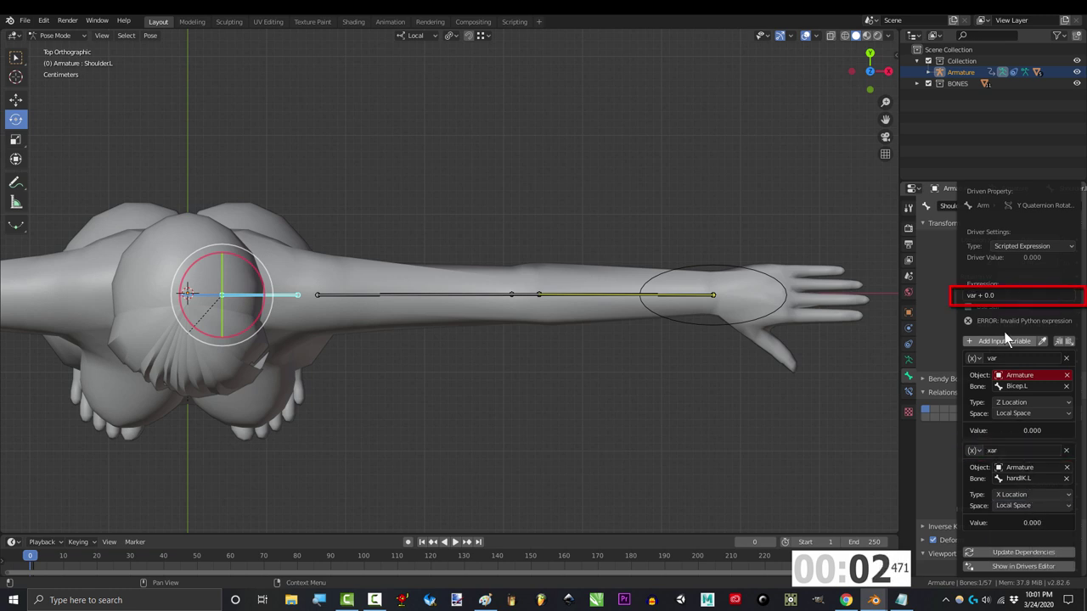
{"action": "type", "text": "min(0,max(xar*.85,-var*13))"}
{"action": "key", "text": "Return"}
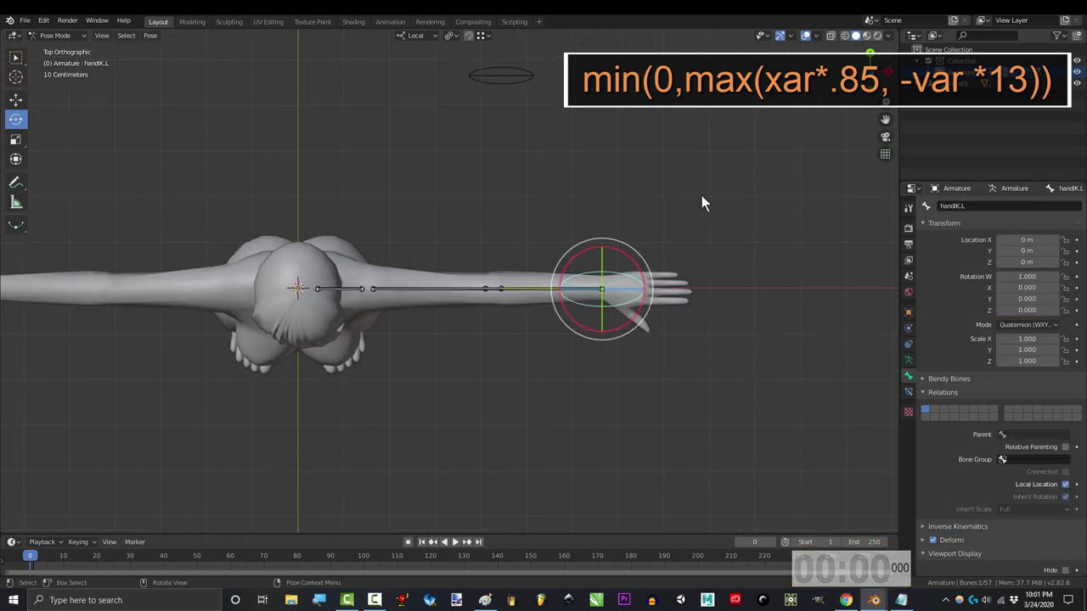
Reposition handIK.L in Right view and check how the left shoulder rotates.
{"action": "key", "text": "g"}
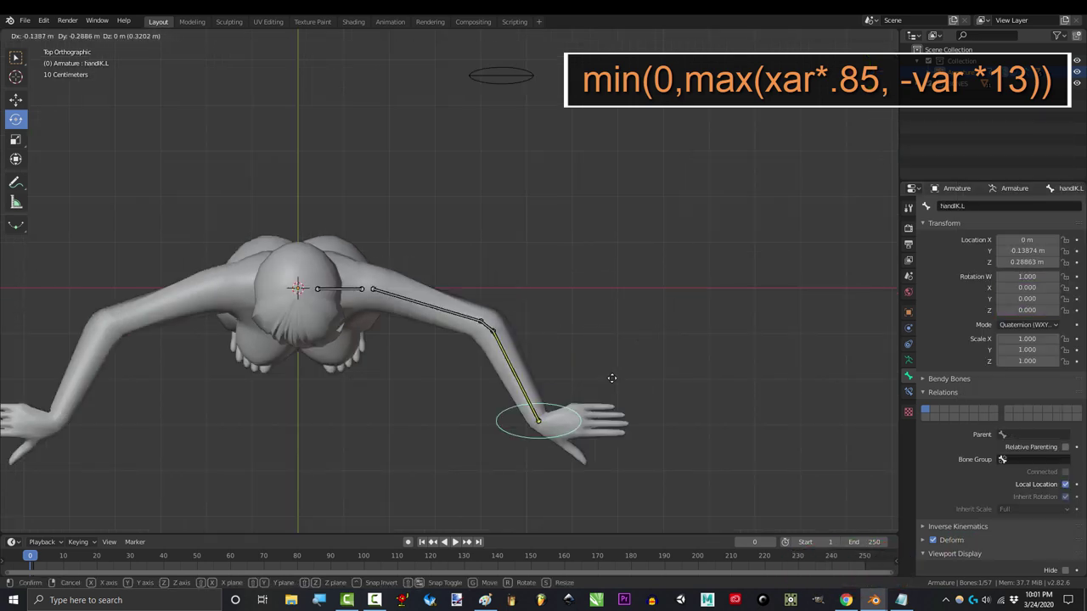
{"action": "left_click", "coordinate": [596, 393]}
{"action": "key", "text": "KP_3"}
{"action": "key", "text": "g"}
{"action": "left_click", "coordinate": [503, 258]}
{"action": "left_click", "coordinate": [442, 330]}
{"action": "middle_click_drag", "start_coordinate": [441, 330], "coordinate": [670, 328]}
{"action": "key", "text": "KP_3"}
Raise the arm overhead with the hand IK bone, then cancel a further move.
{"action": "left_click", "coordinate": [314, 223]}
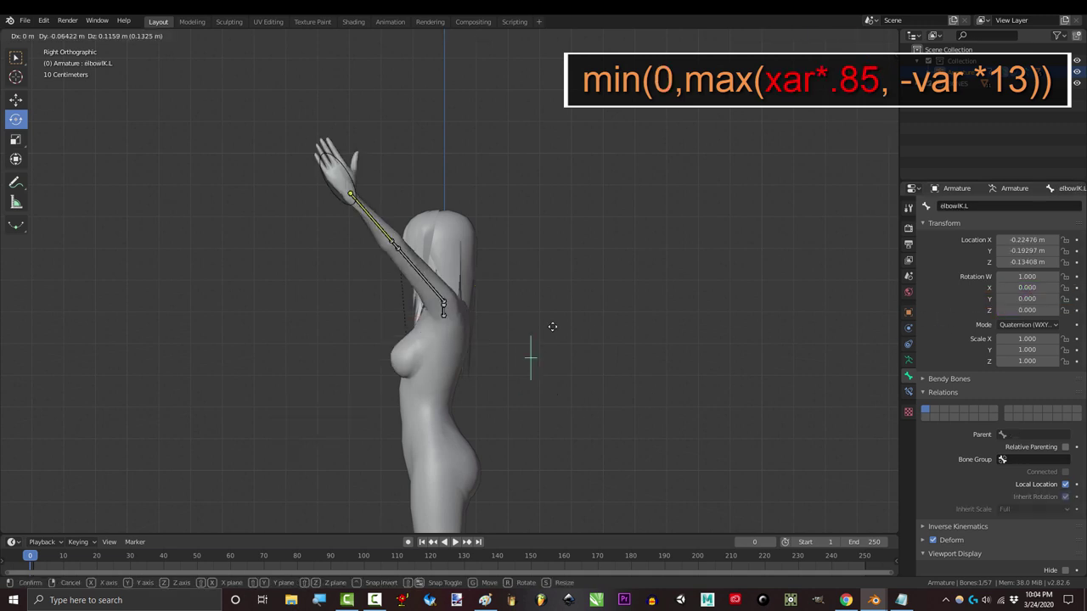
{"action": "left_click", "coordinate": [487, 342]}
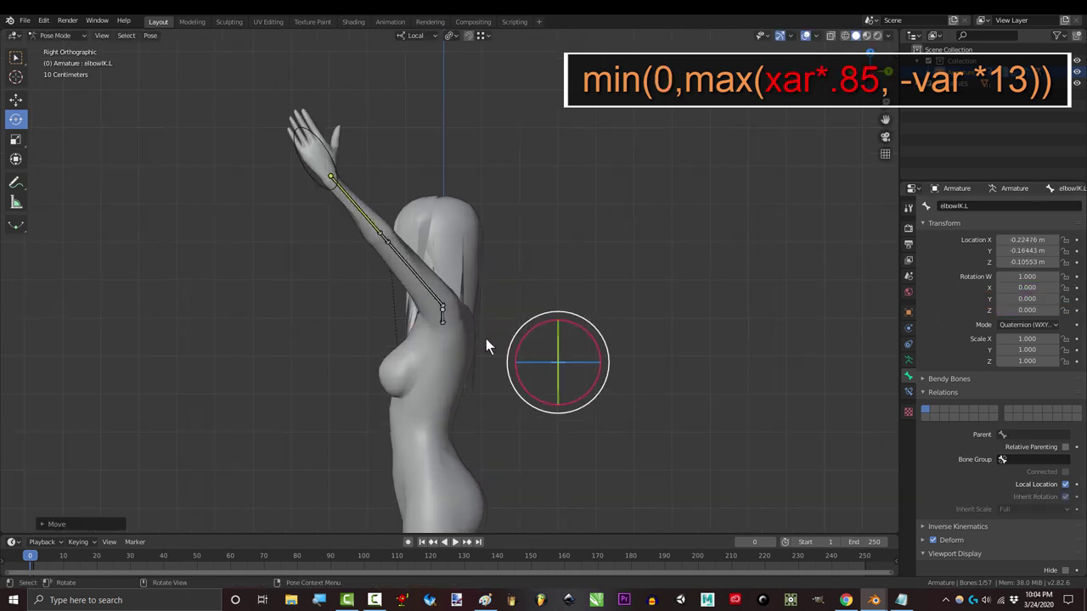
{"action": "key", "text": "g"}
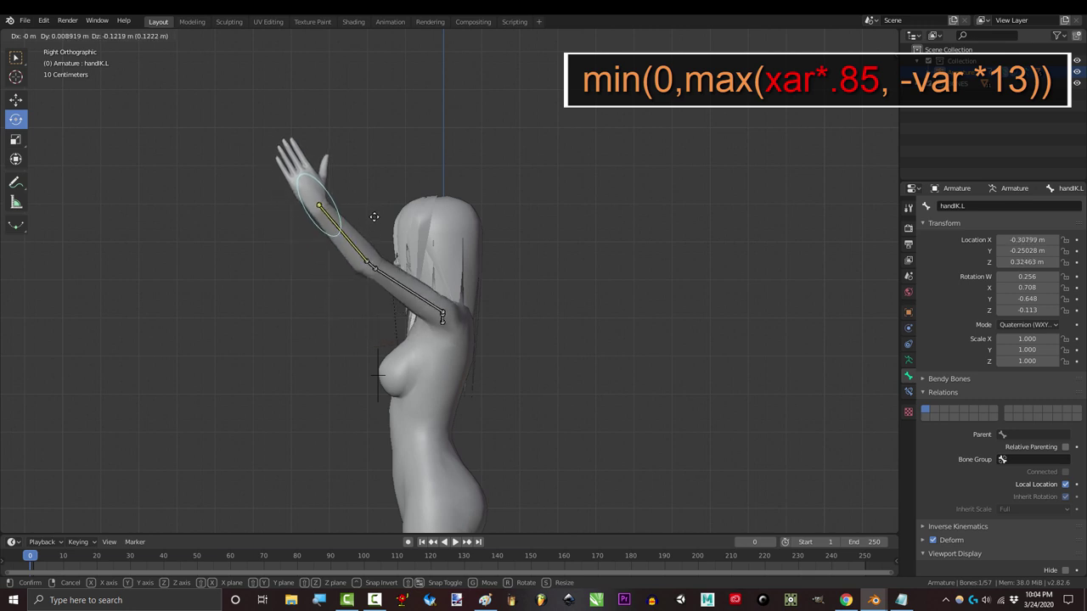
{"action": "left_click", "coordinate": [392, 218]}
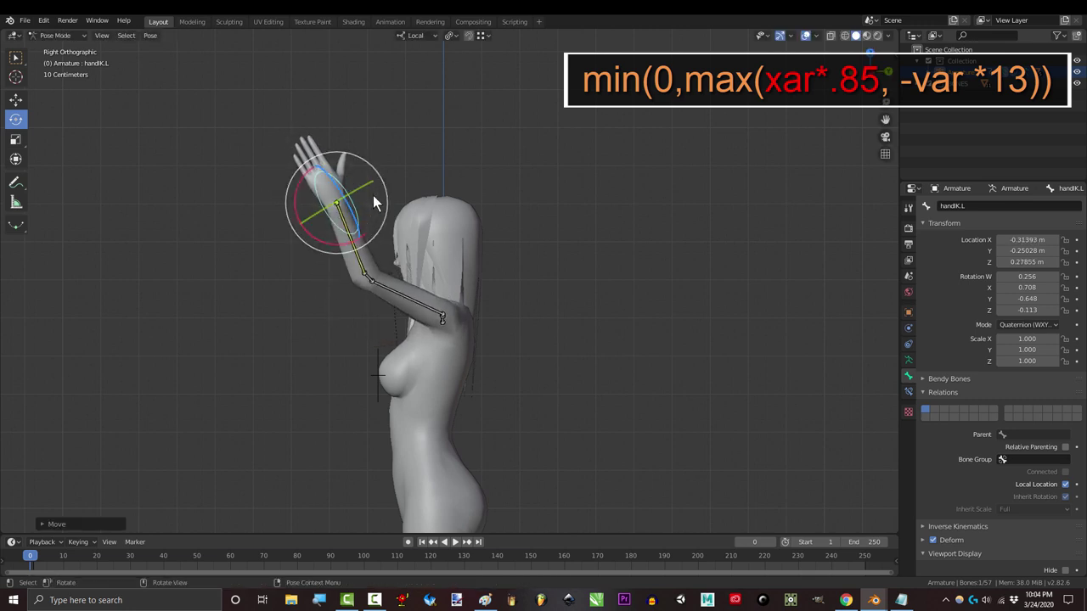
{"action": "key", "text": "g"}
{"action": "right_click", "coordinate": [422, 286]}
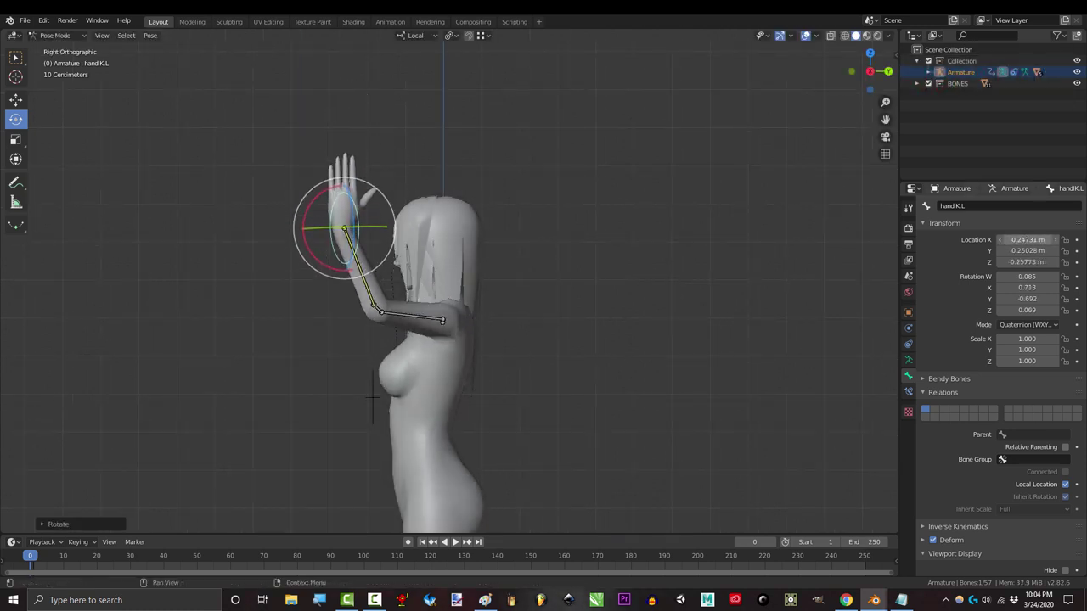
Shift handIK.L's X location and raise it beside the head so the shoulder follows.
{"action": "left_click_drag", "start_coordinate": [1028, 239], "coordinate": [1061, 240]}
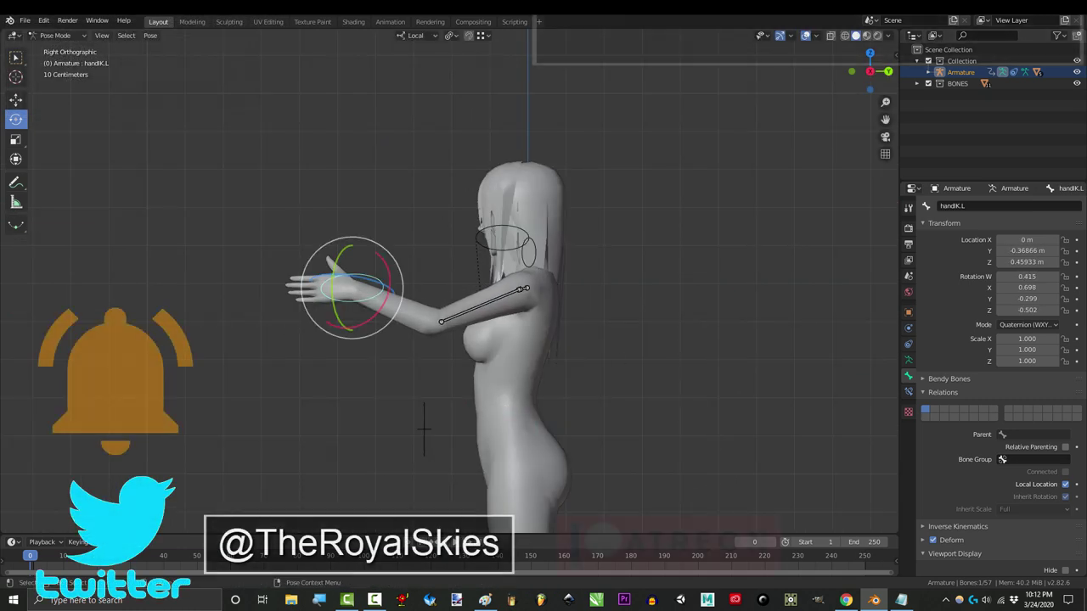
{"action": "key", "text": "g"}
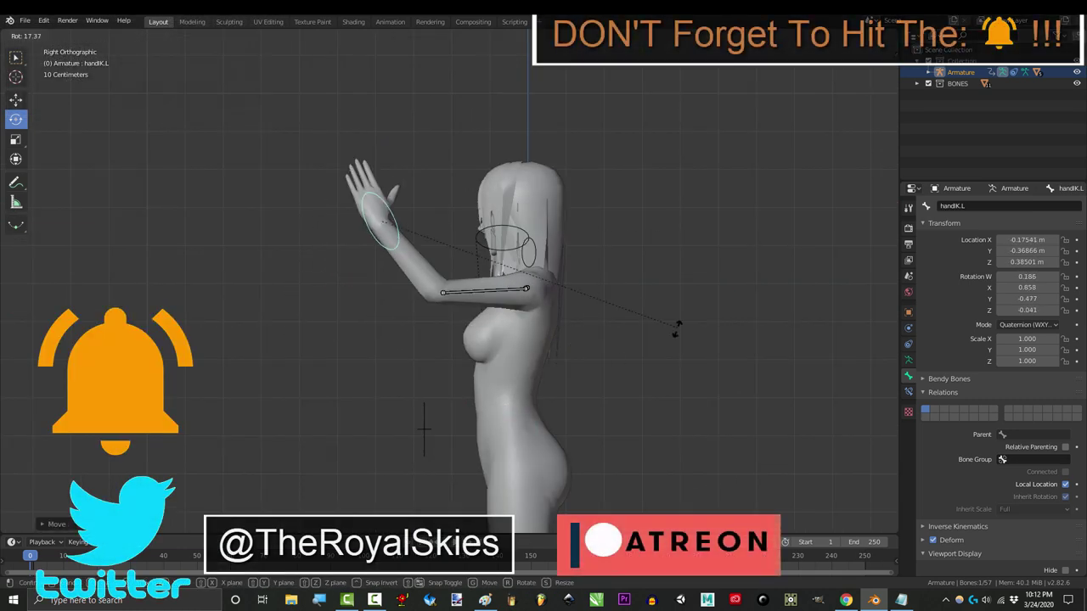
{"action": "left_click", "coordinate": [675, 331]}
{"action": "key", "text": "g"}
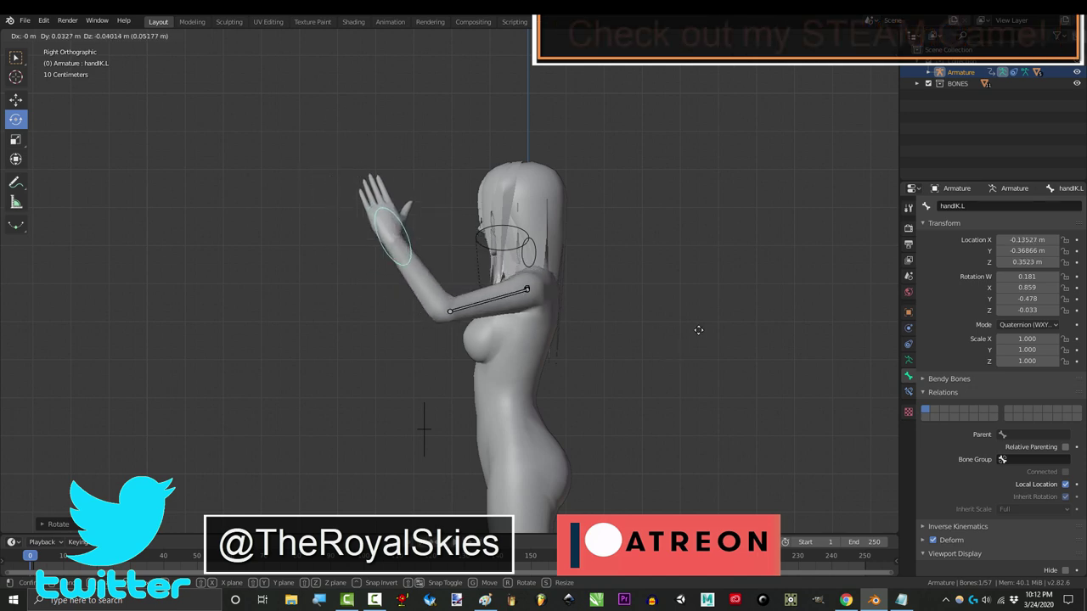